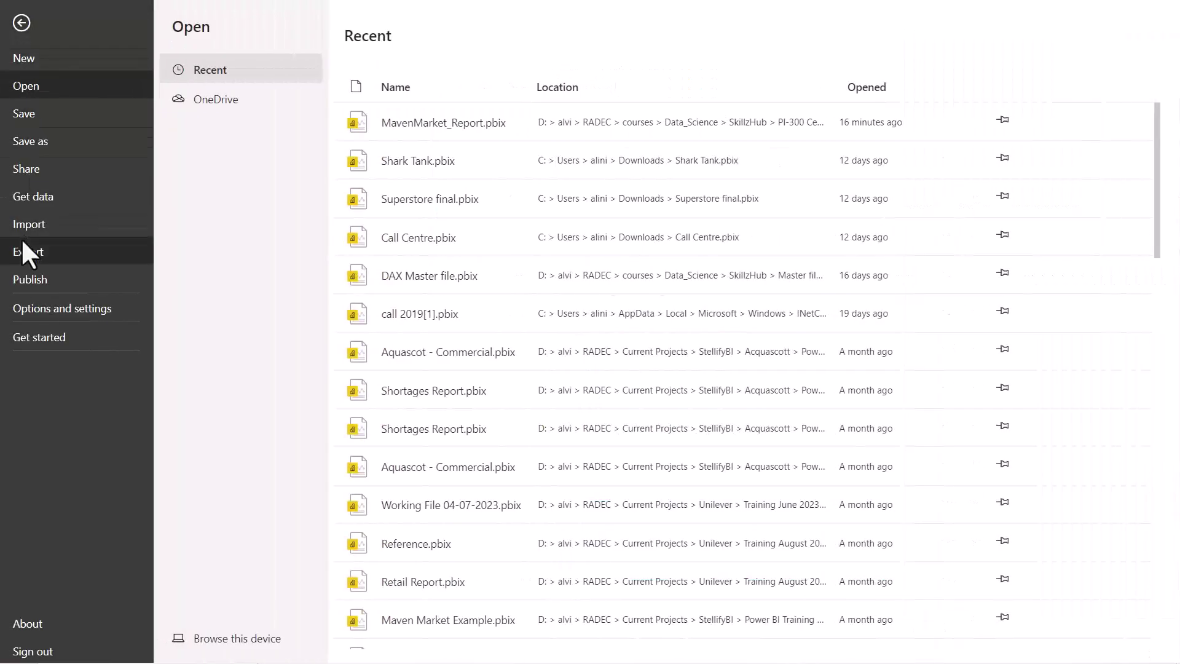
Export the report as Power BI template MavenMarket_Report_1, described as 'Maven Market Template file'.
{"action": "left_click", "coordinate": [21, 253]}
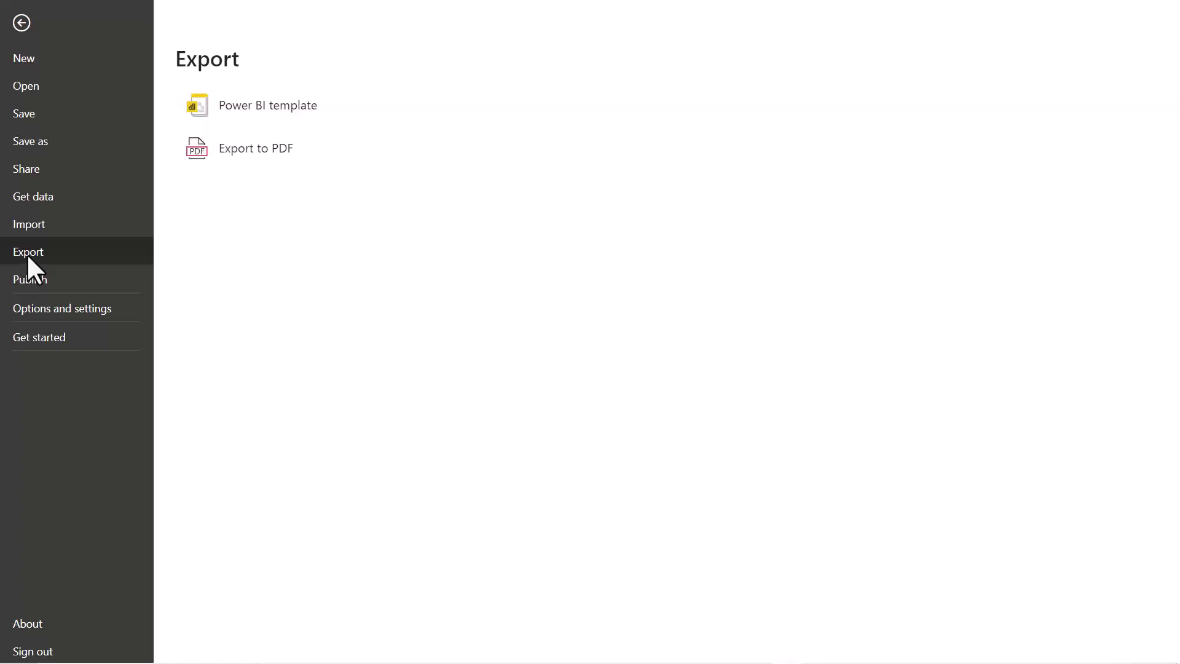
{"action": "left_click", "coordinate": [258, 107]}
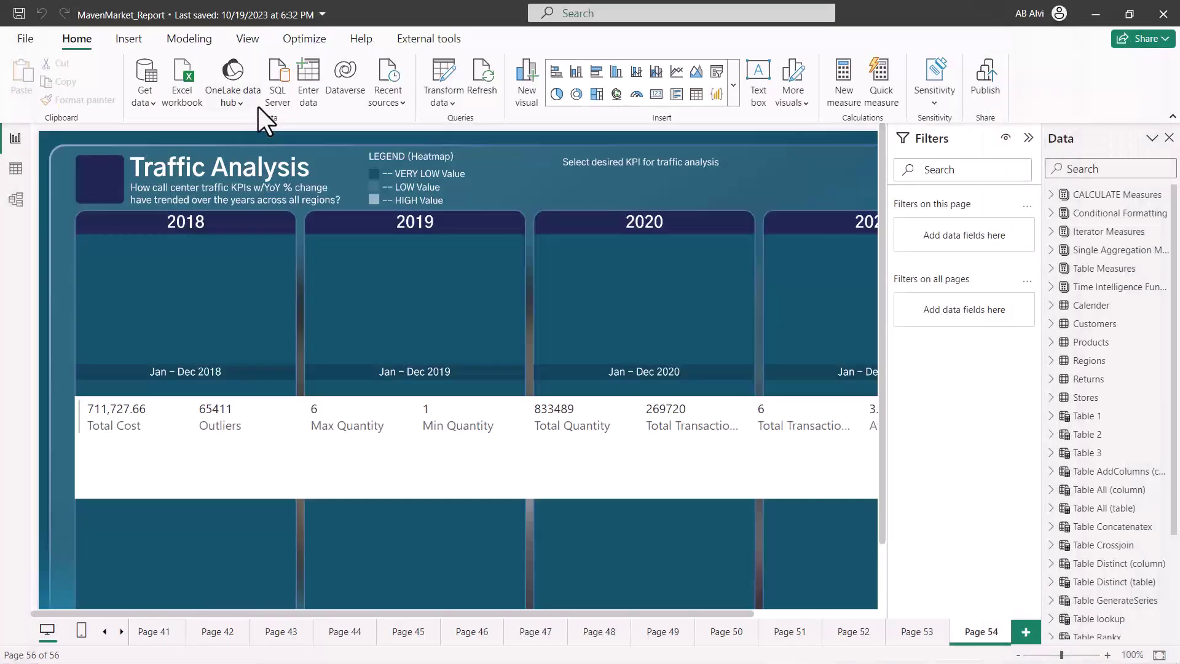
{"action": "left_click", "coordinate": [537, 307]}
{"action": "type", "text": "file"}
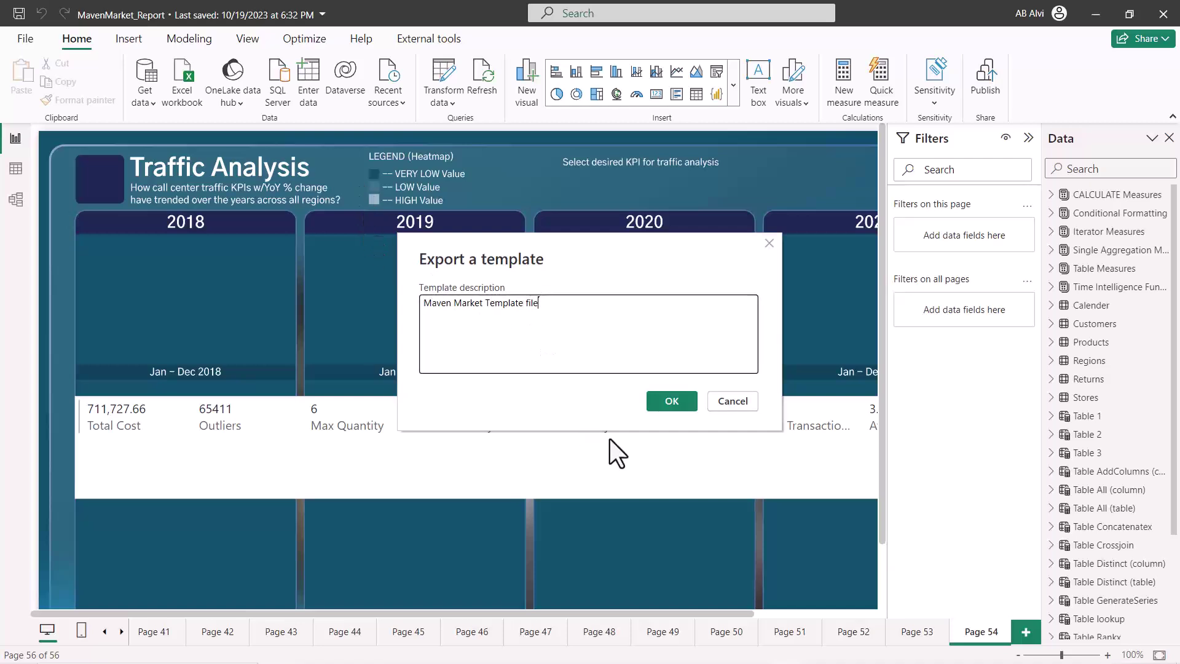
{"action": "left_click", "coordinate": [670, 406]}
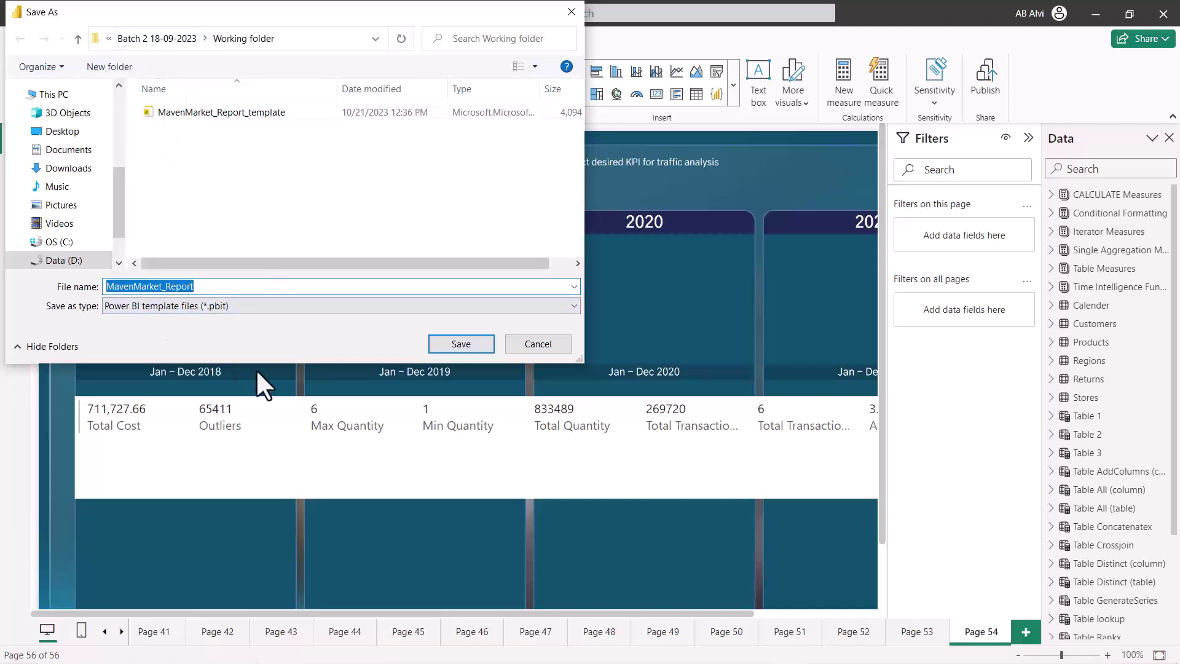
{"action": "left_click", "coordinate": [223, 287]}
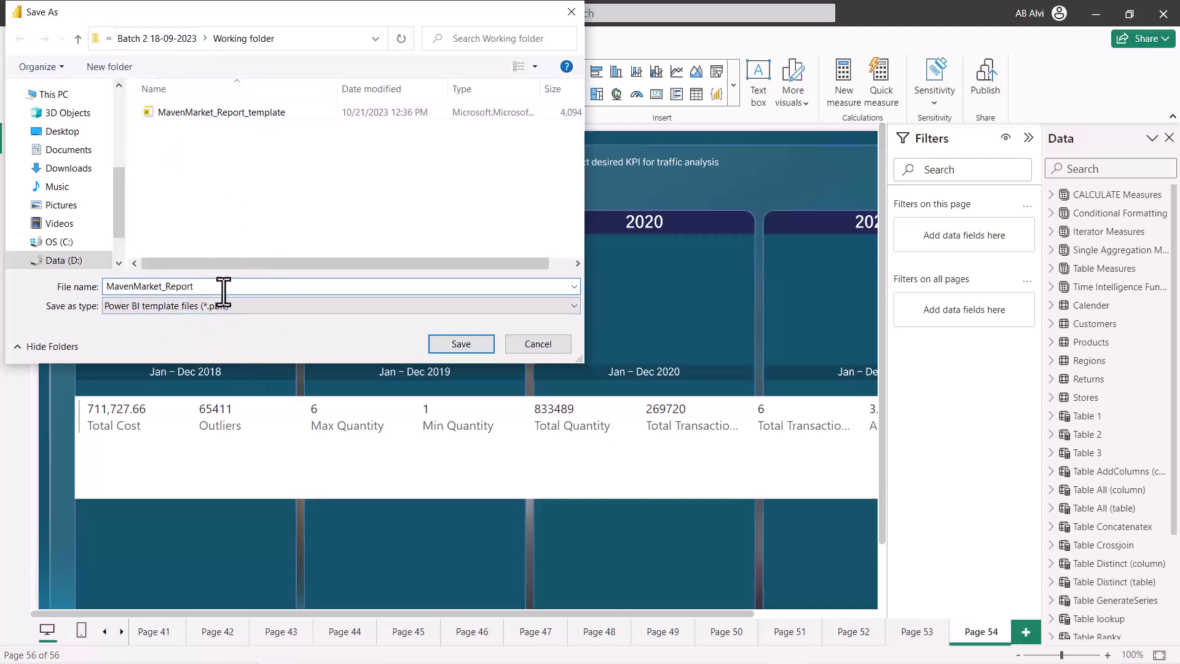
{"action": "type", "text": "_1"}
{"action": "left_click", "coordinate": [456, 344]}
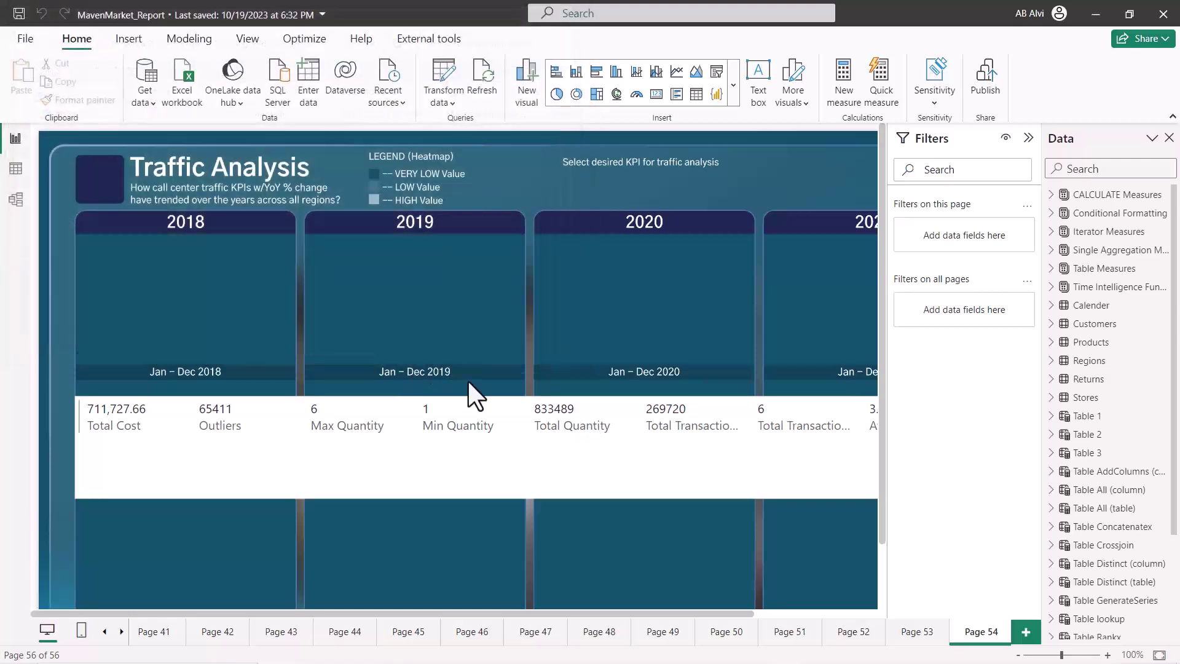
Switch to File Explorer and mark the original and template report files in the Working folder.
{"action": "key", "text": "alt+Tab"}
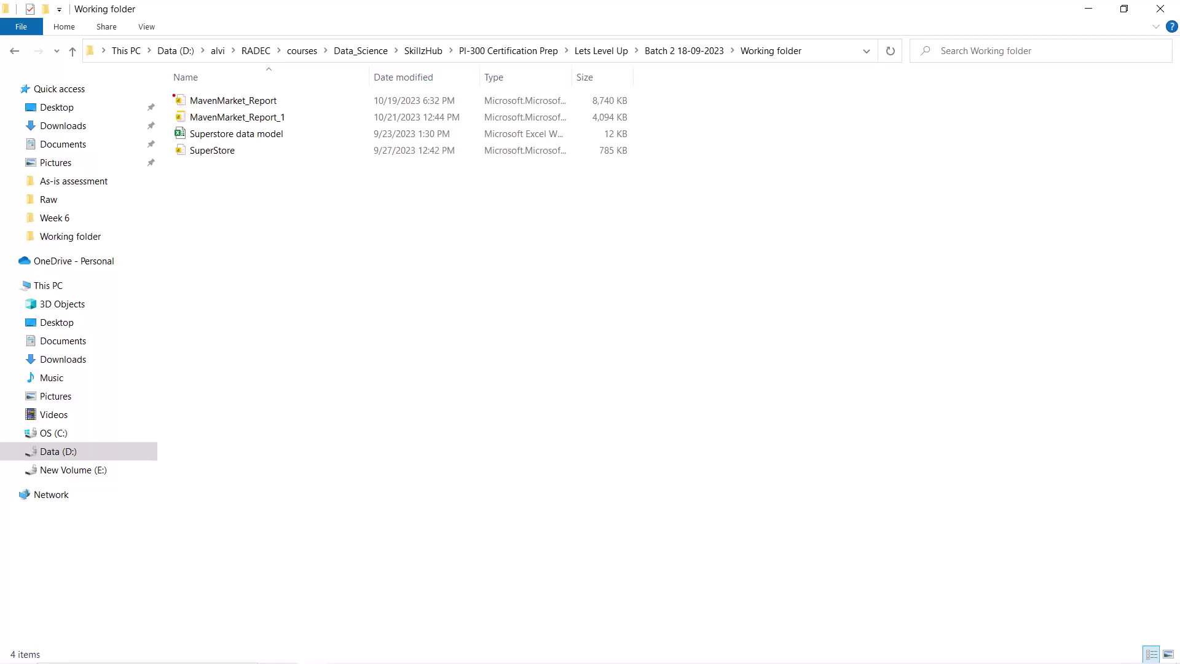
{"action": "mouse_move", "coordinate": [168, 87]}
{"action": "left_mouse_down"}
{"action": "mouse_move", "coordinate": [227, 125]}
{"action": "mouse_move", "coordinate": [311, 129]}
{"action": "mouse_move", "coordinate": [284, 107]}
{"action": "left_mouse_up"}
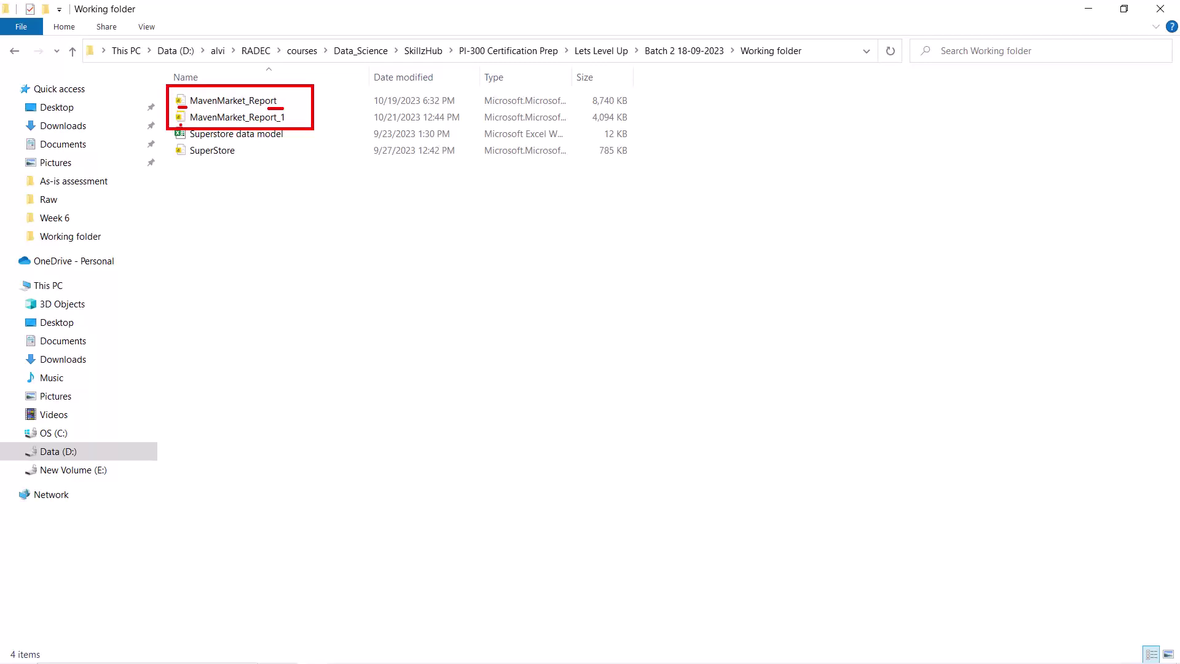
{"action": "key", "text": "Escape"}
Confirm MavenMarket_Report_1 is a .pbit file, then compare its 4,094 KB size with the original's 8,740 KB.
{"action": "left_click", "coordinate": [220, 117]}
{"action": "right_click", "coordinate": [221, 117]}
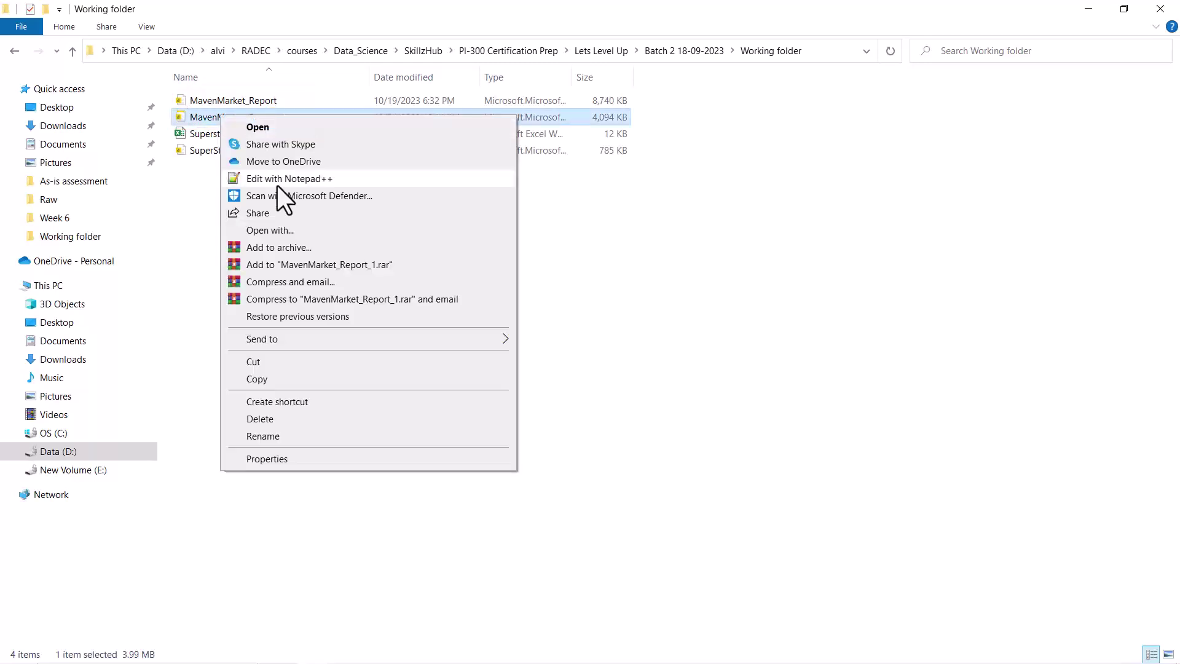
{"action": "left_click", "coordinate": [276, 458]}
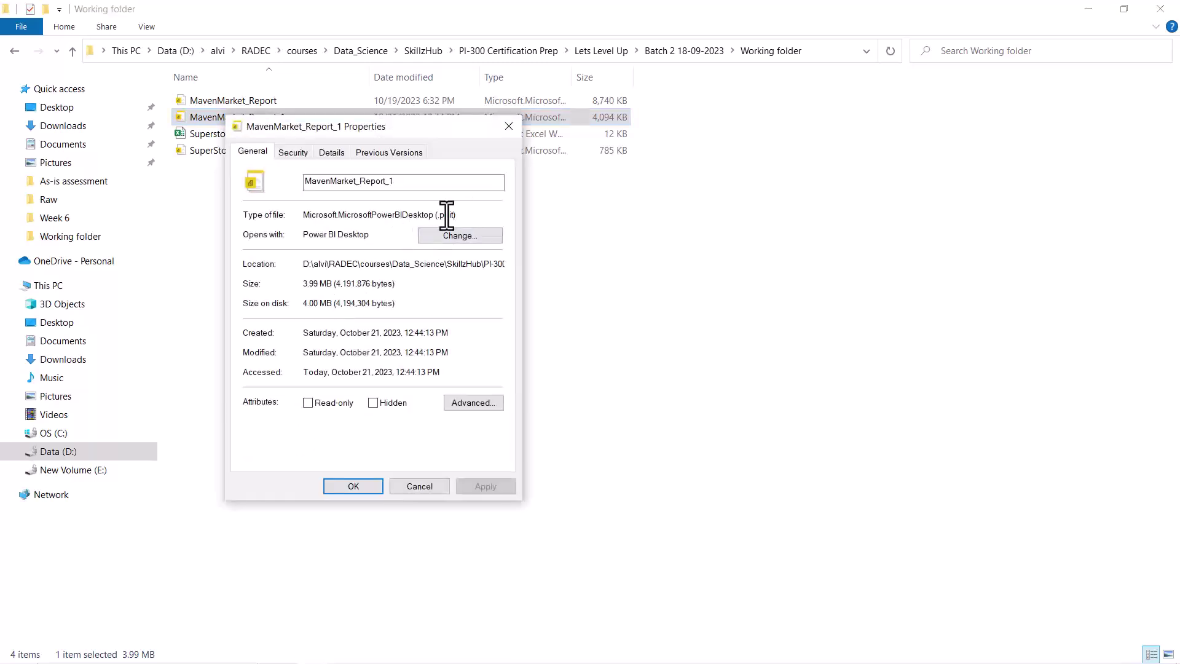
{"action": "mouse_move", "coordinate": [428, 219]}
{"action": "left_mouse_down"}
{"action": "mouse_move", "coordinate": [458, 225]}
{"action": "mouse_move", "coordinate": [463, 212]}
{"action": "mouse_move", "coordinate": [429, 209]}
{"action": "left_mouse_up"}
{"action": "left_click", "coordinate": [419, 486]}
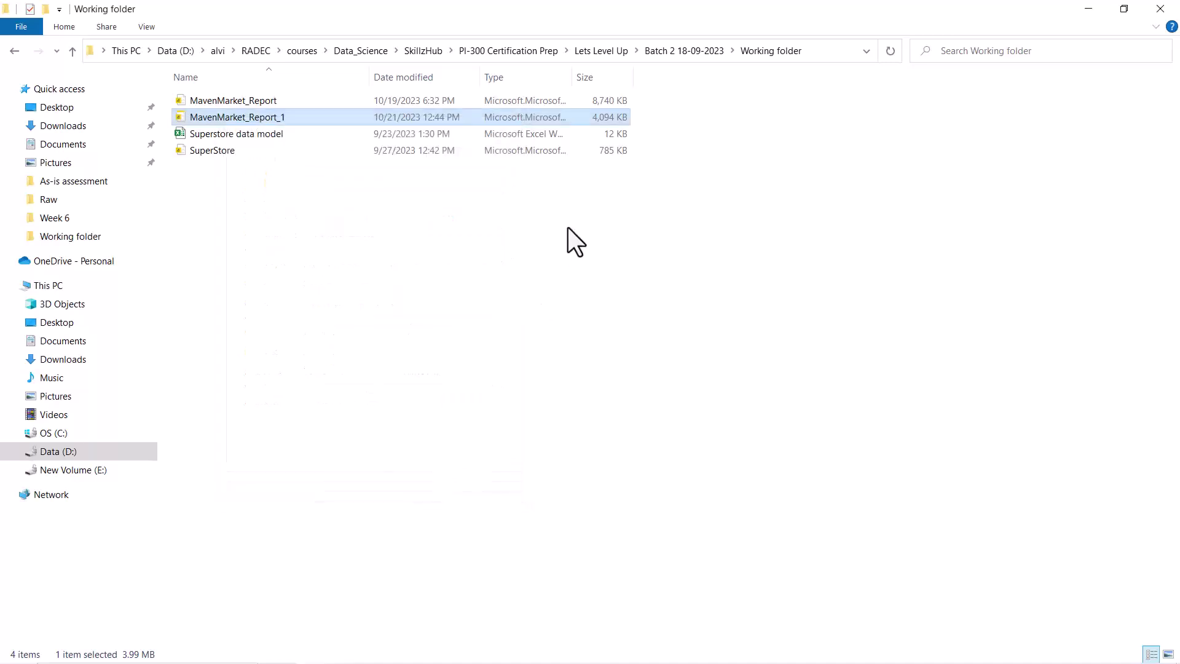
{"action": "mouse_move", "coordinate": [578, 86]}
{"action": "left_mouse_down"}
{"action": "mouse_move", "coordinate": [638, 128]}
{"action": "mouse_move", "coordinate": [602, 107]}
{"action": "mouse_move", "coordinate": [626, 107]}
{"action": "mouse_move", "coordinate": [610, 122]}
{"action": "mouse_move", "coordinate": [625, 122]}
{"action": "left_mouse_up"}
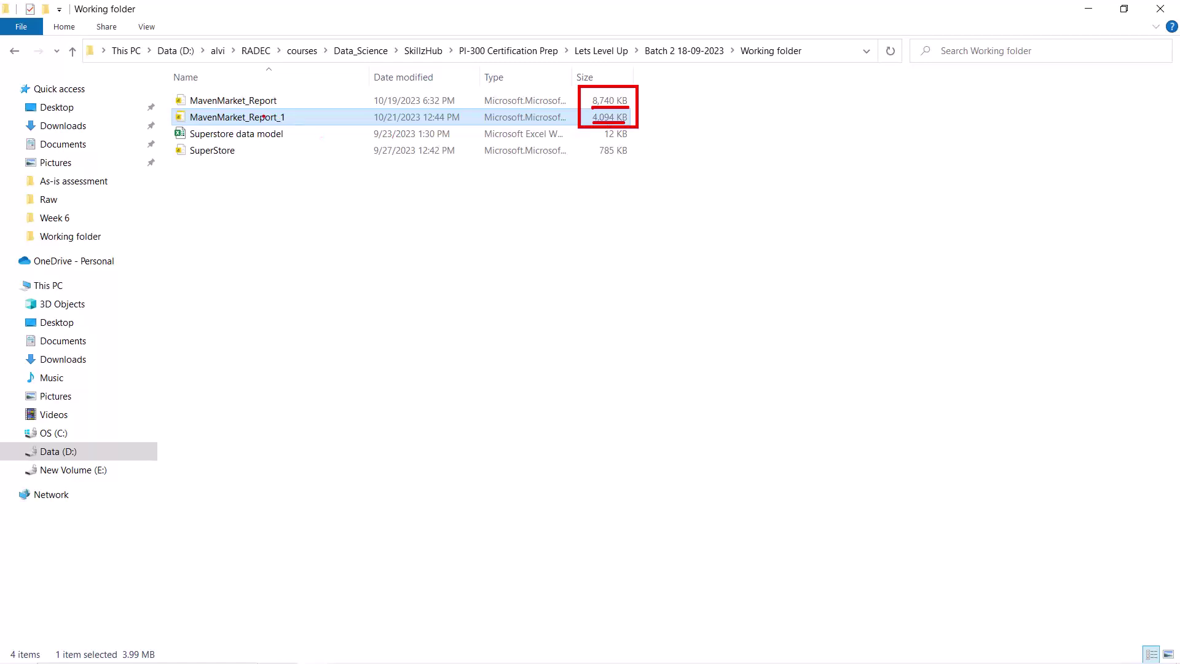
Launch the MavenMarket_Report_1 template and load it with Parameter1 left as Sample File.
{"action": "double_click", "coordinate": [263, 117]}
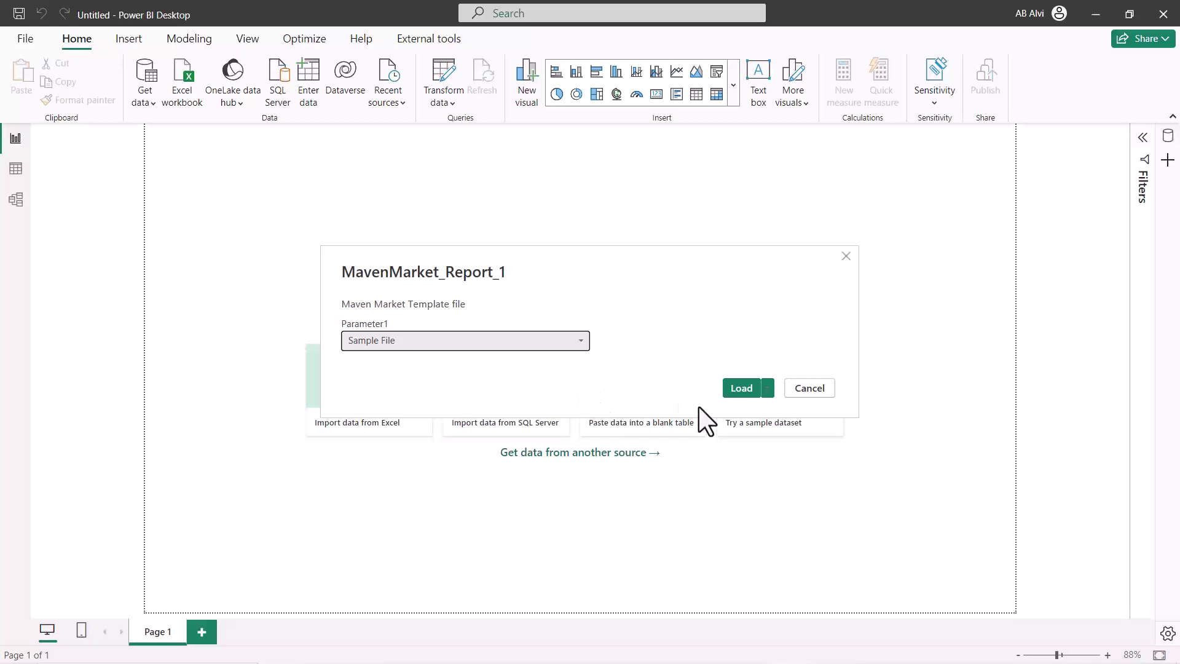
{"action": "left_click", "coordinate": [740, 391]}
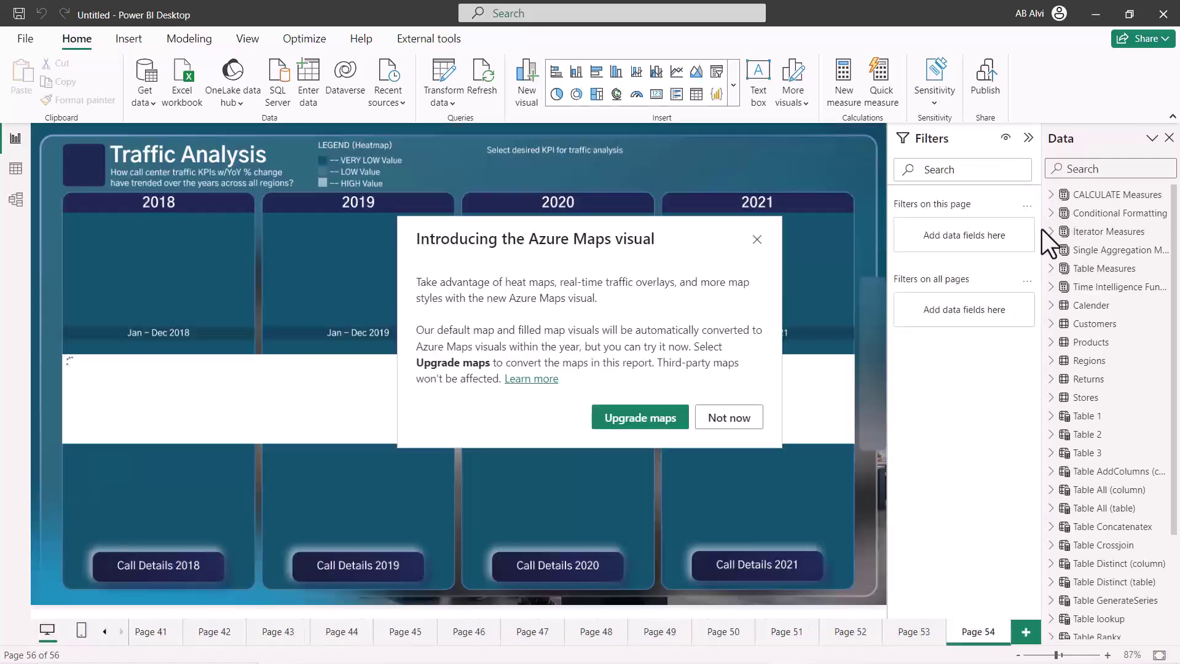
Dismiss the Azure Maps introduction and switch to the PL-300 Batch 03a workspace in Edge.
{"action": "left_click", "coordinate": [731, 419]}
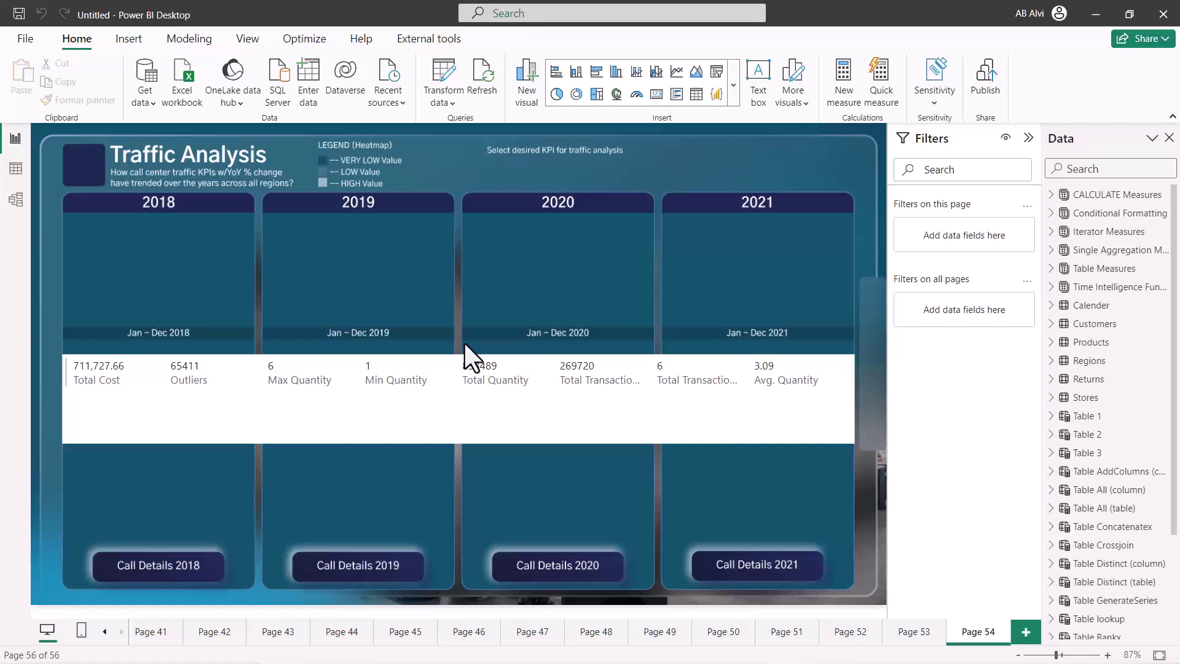
{"action": "key", "text": "alt+Tab"}
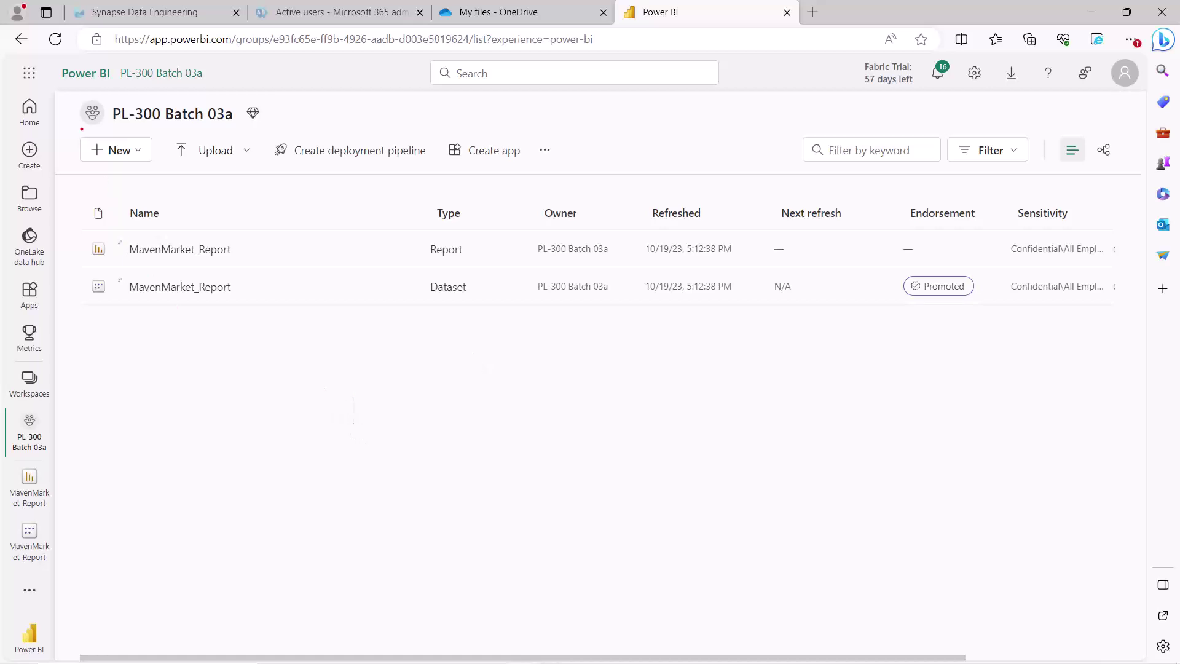
Highlight the workspace title and the report and dataset sensitivity labels, then launch MavenMarket_Report.
{"action": "left_click_drag", "start_coordinate": [69, 93], "coordinate": [280, 127]}
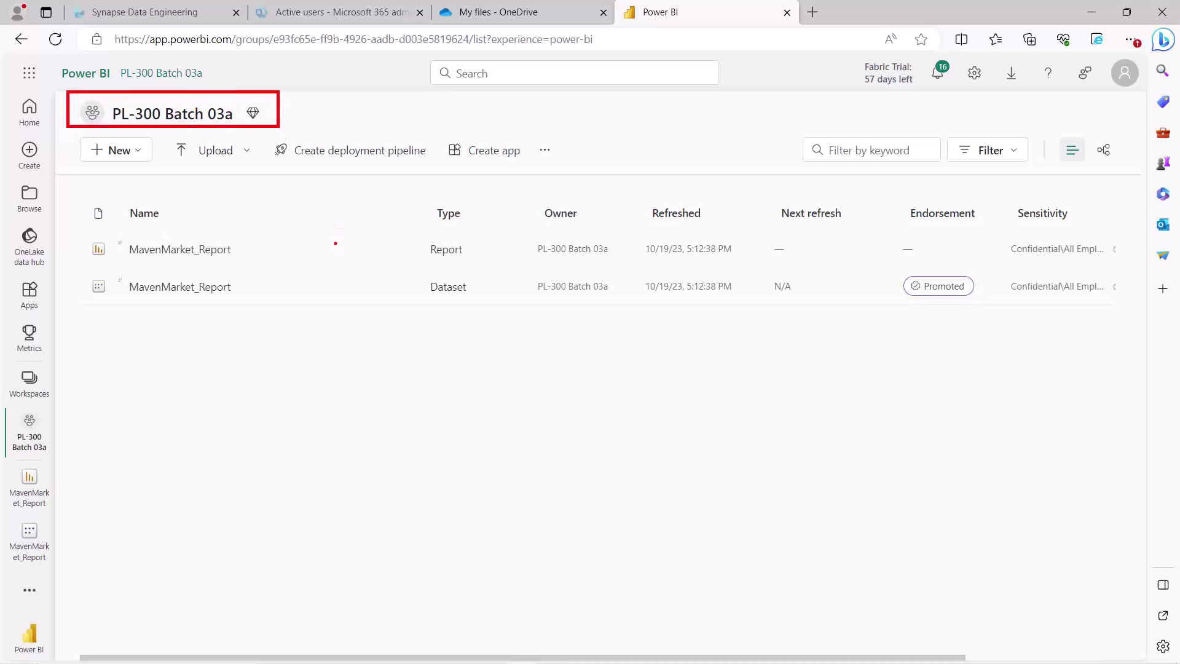
{"action": "left_click_drag", "start_coordinate": [1008, 261], "coordinate": [1123, 260]}
{"action": "left_click_drag", "start_coordinate": [1017, 300], "coordinate": [1110, 295]}
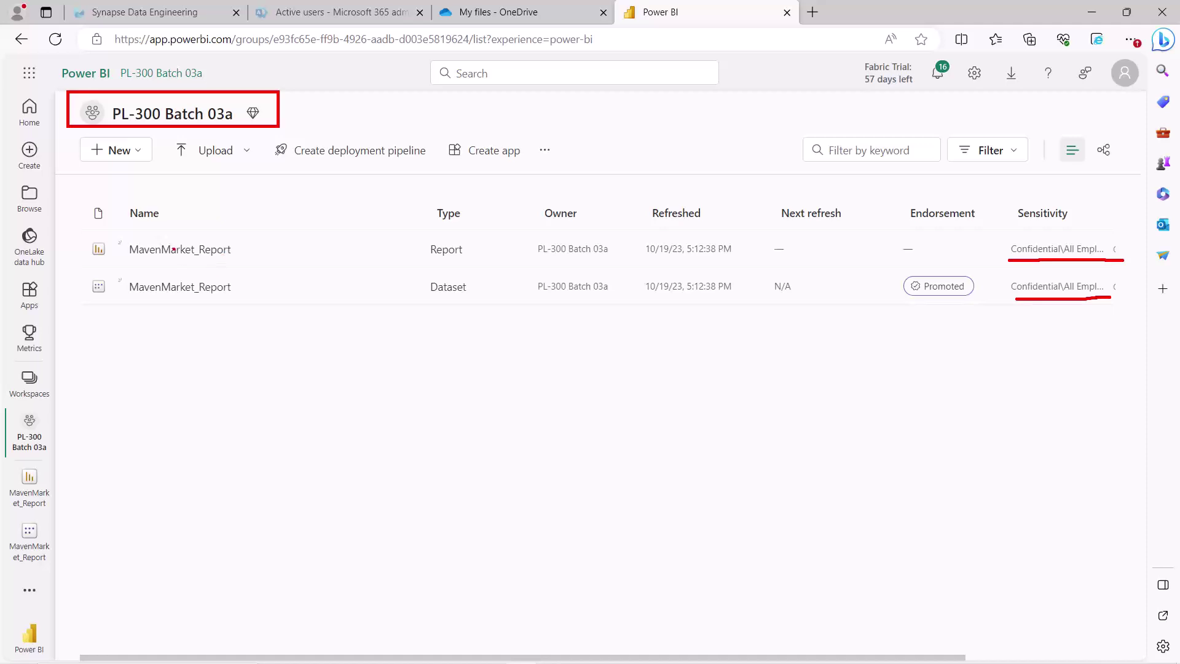
{"action": "key", "text": "Escape"}
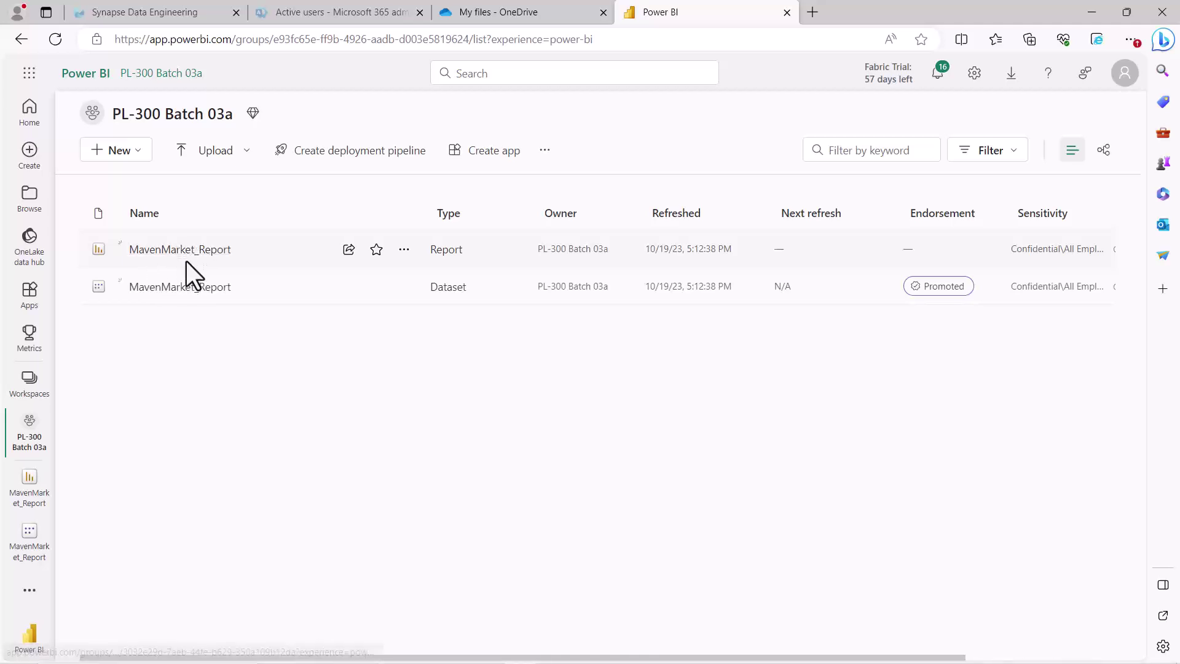
{"action": "left_click", "coordinate": [180, 252]}
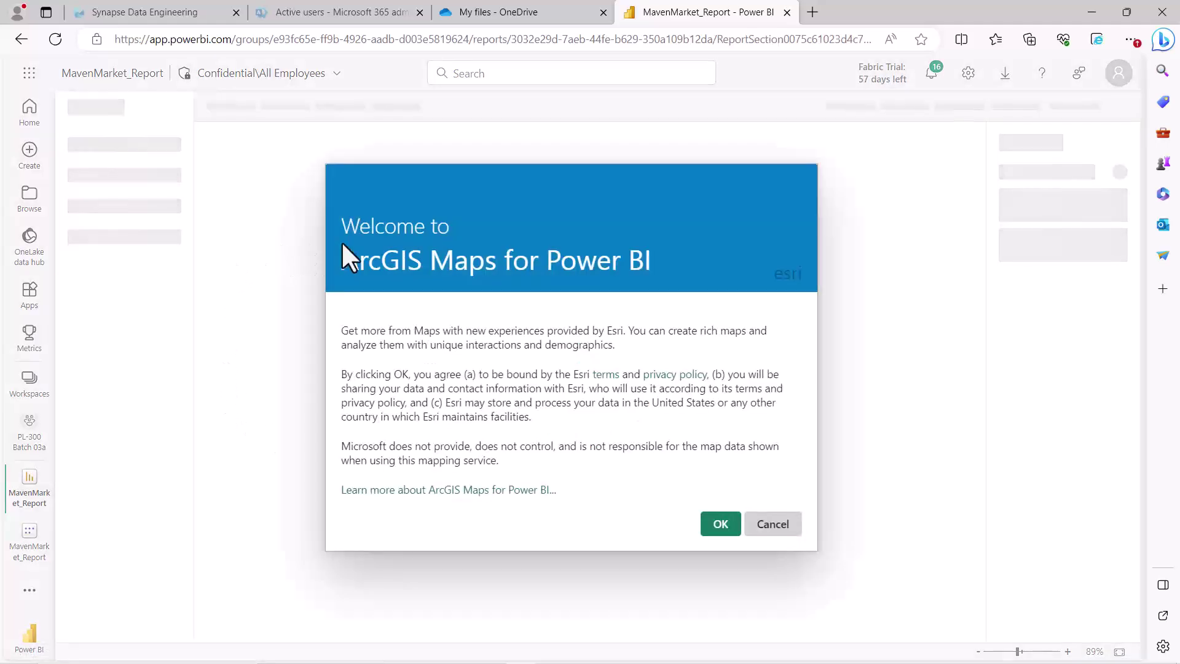
Cancel the ArcGIS Maps for Power BI welcome dialog to reveal the Traffic Analysis page.
{"action": "left_click", "coordinate": [772, 524]}
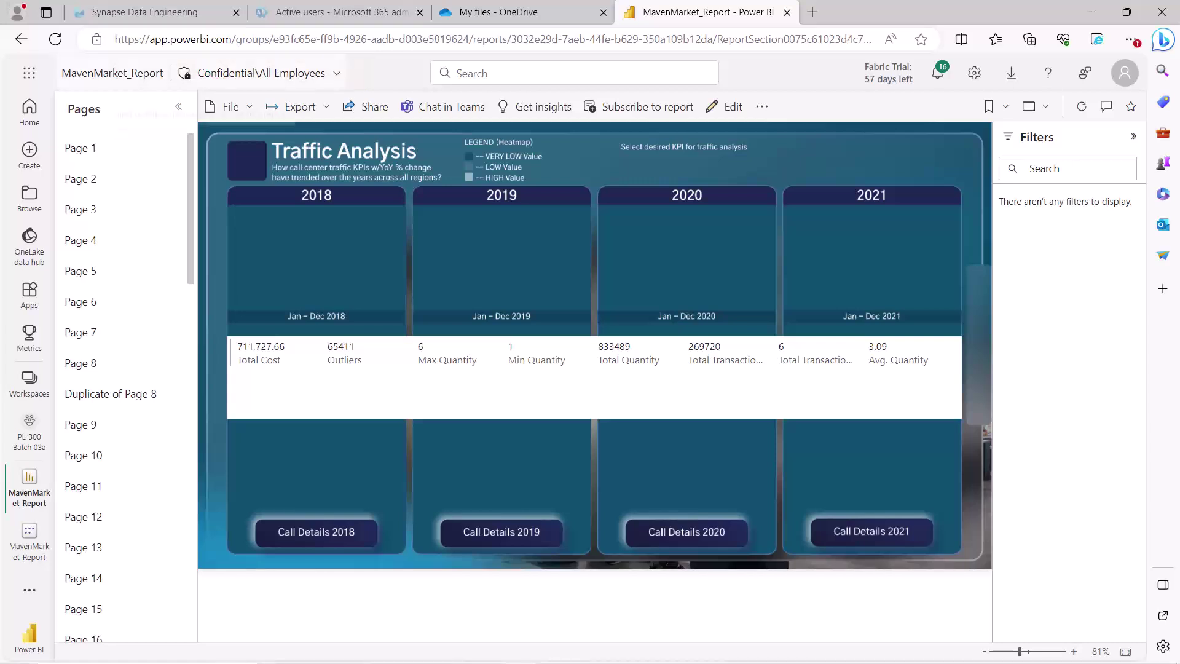
From the report's Export menu, choose PDF to bring up export settings with current values.
{"action": "left_click", "coordinate": [320, 115]}
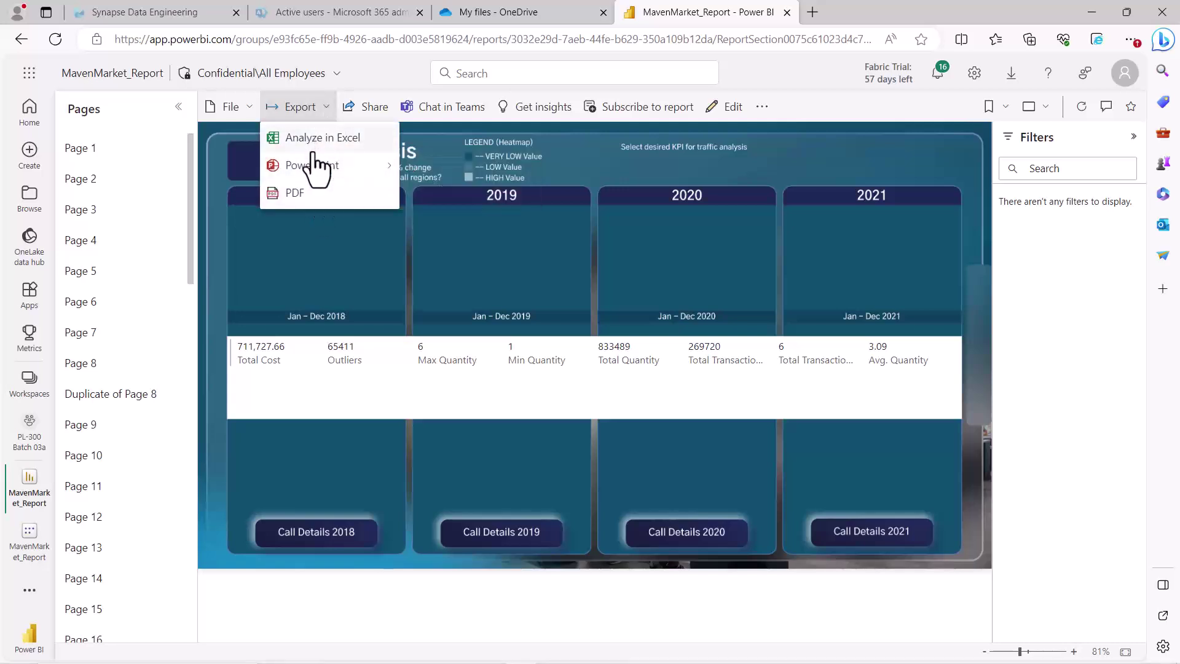
{"action": "mouse_move", "coordinate": [313, 173]}
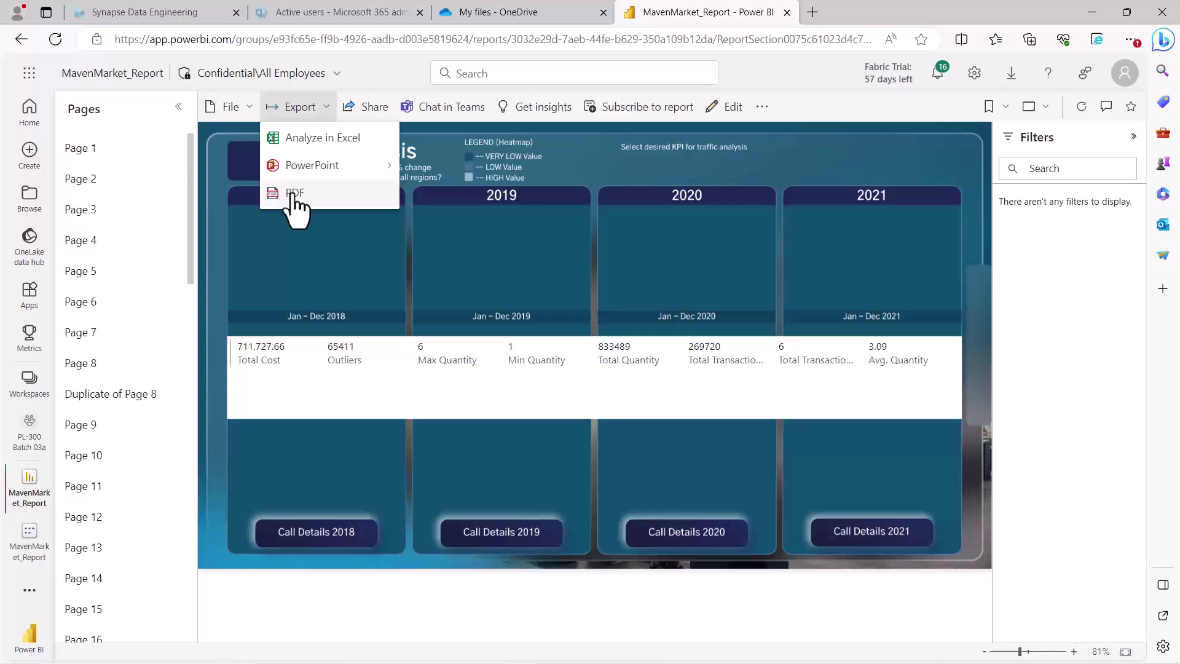
{"action": "left_click", "coordinate": [290, 194]}
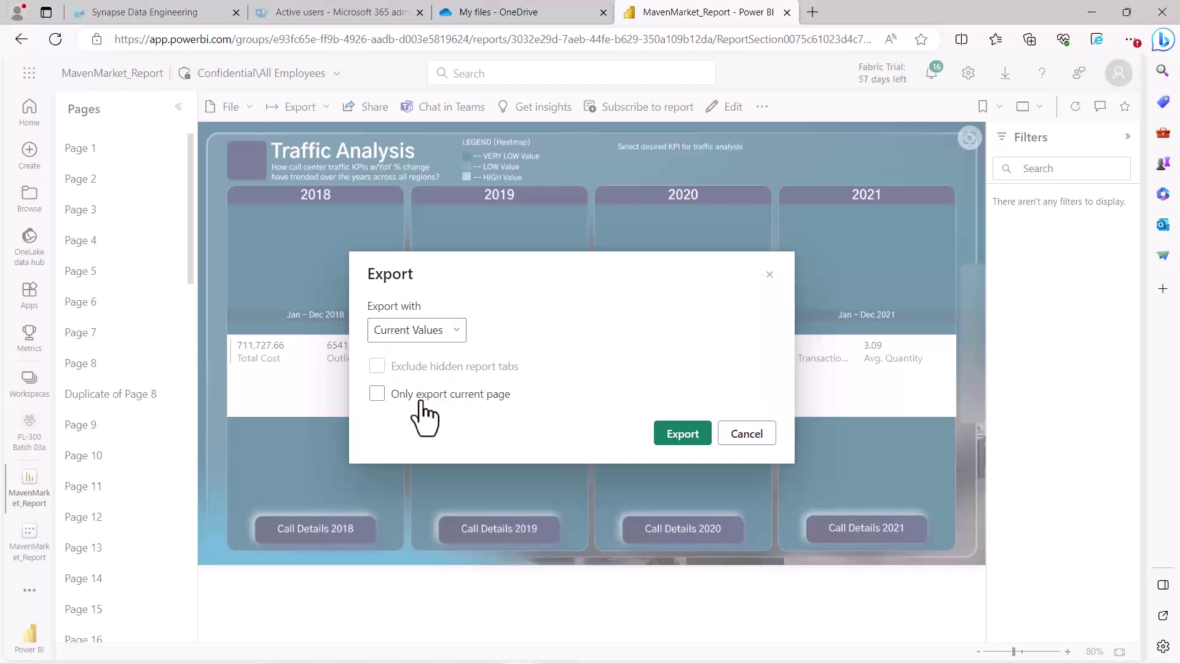
Export only the current report page of MavenMarket_Report to PDF.
{"action": "left_click", "coordinate": [377, 394]}
{"action": "left_click", "coordinate": [679, 433]}
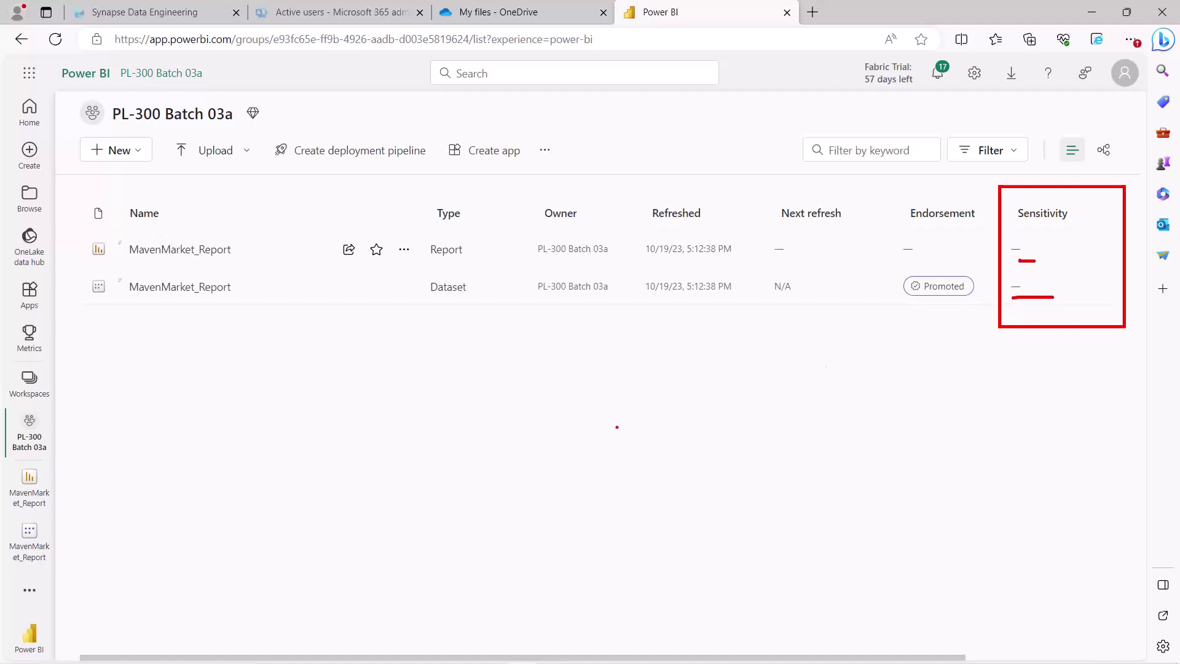
Reopen MavenMarket_Report, dismiss the ArcGIS welcome, and choose Export > PowerPoint > Embed live data.
{"action": "left_click", "coordinate": [167, 252]}
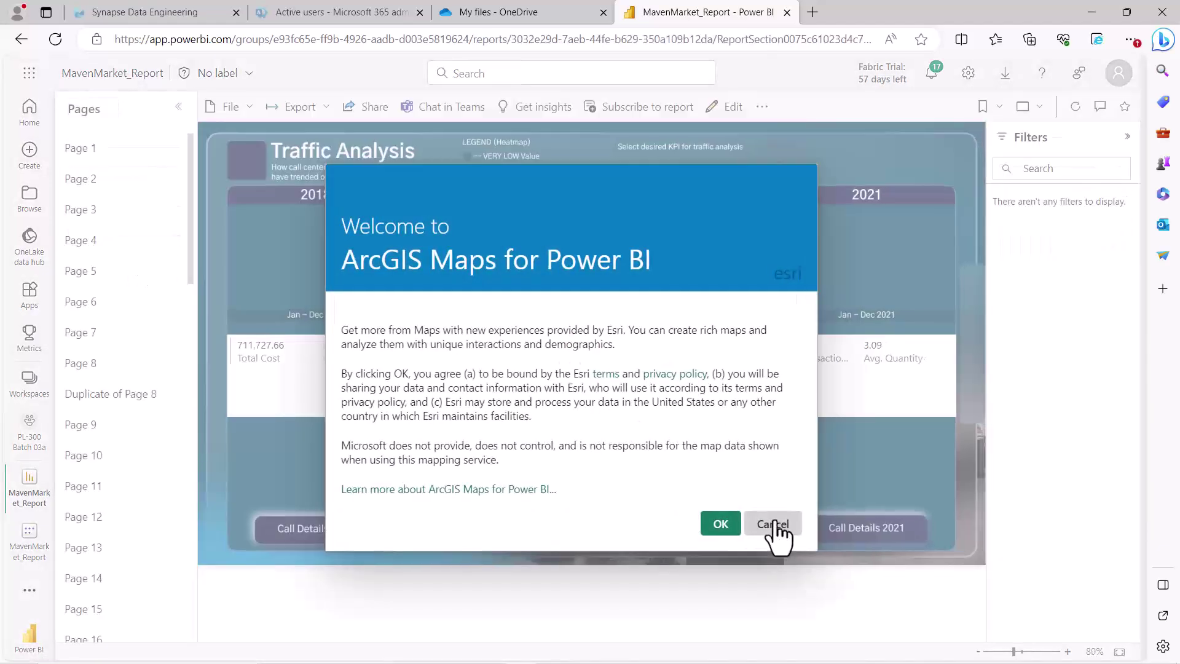
{"action": "left_click", "coordinate": [772, 523]}
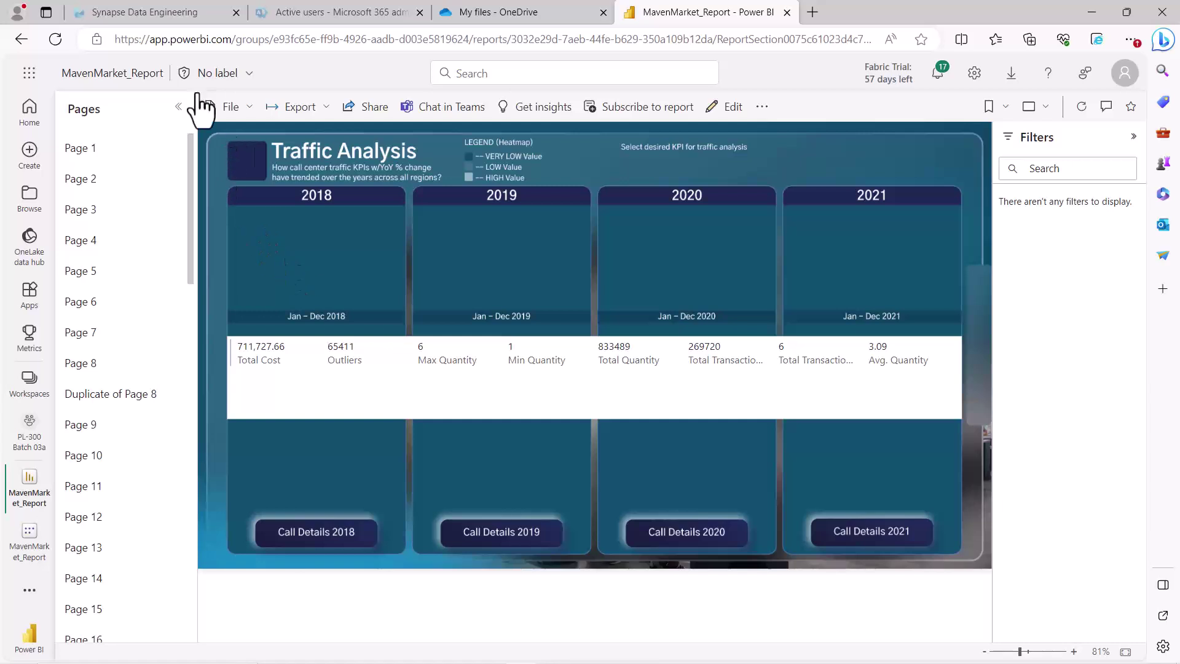
{"action": "left_click", "coordinate": [316, 109]}
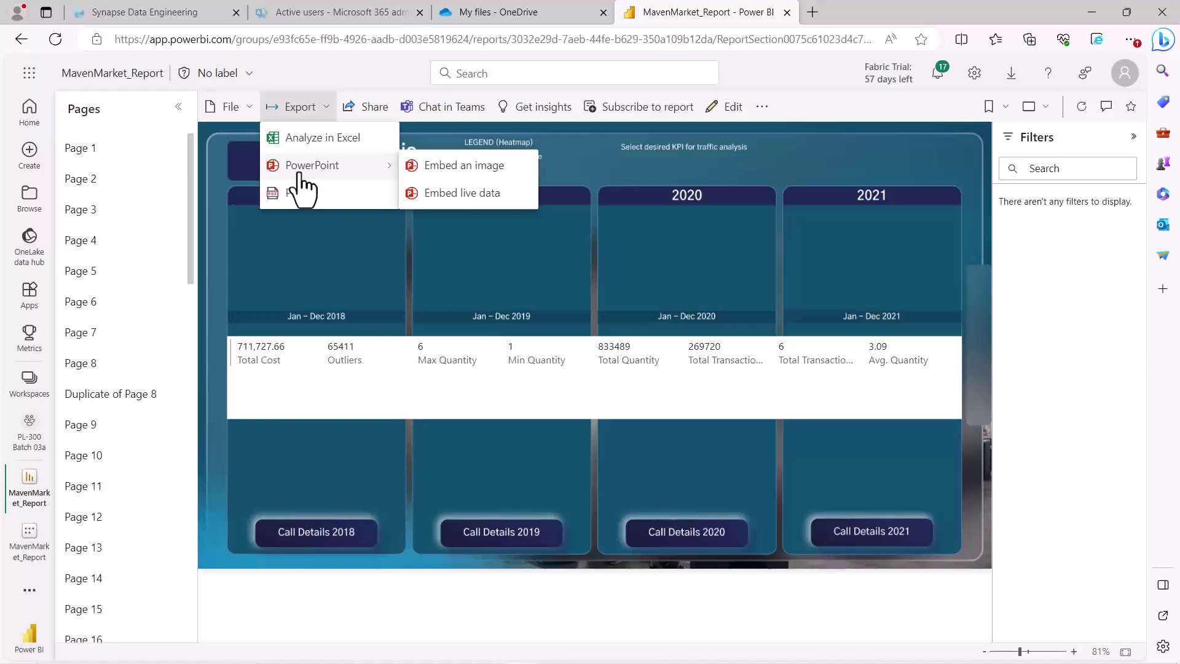
{"action": "mouse_move", "coordinate": [299, 172]}
{"action": "left_click", "coordinate": [444, 194]}
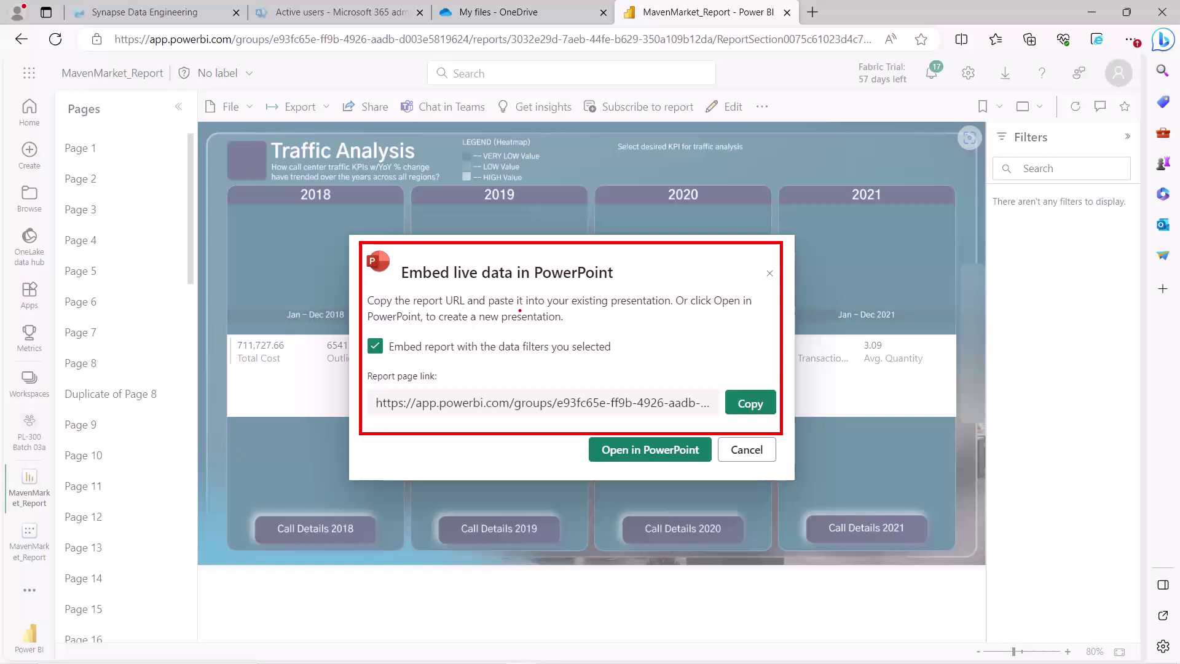
Send the live report page to a new PowerPoint presentation, Microsoft-Power-BI-Storytelling.pptx.
{"action": "left_click_drag", "start_coordinate": [475, 308], "coordinate": [658, 312]}
{"action": "key", "text": "Escape"}
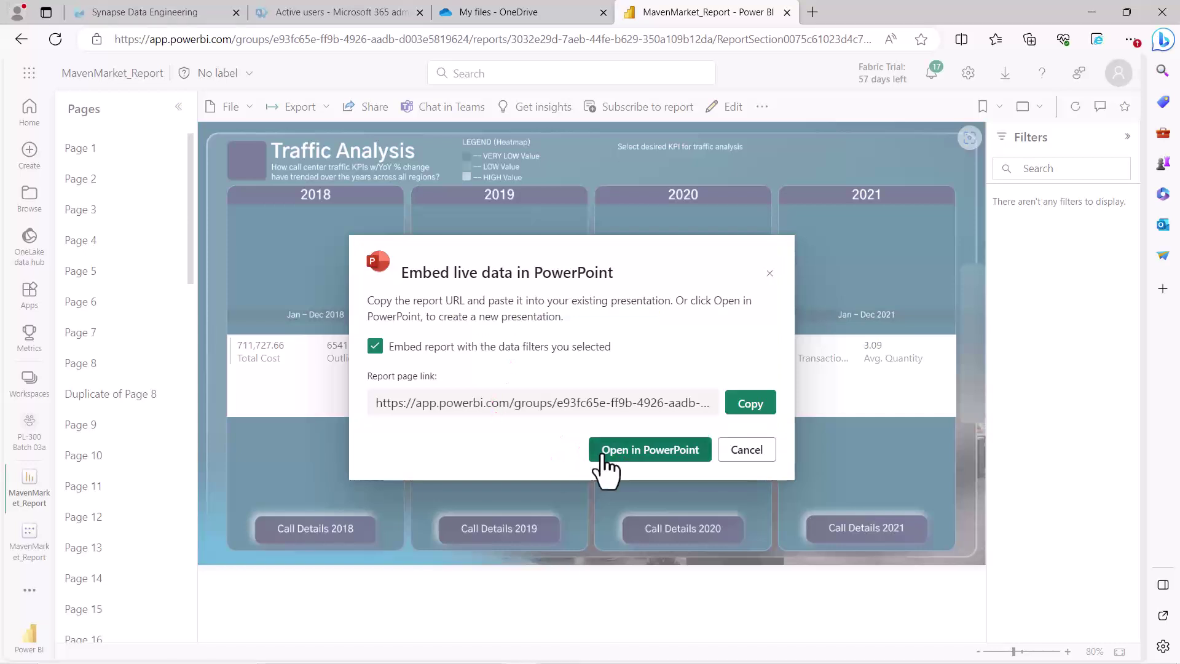
{"action": "left_click", "coordinate": [639, 451]}
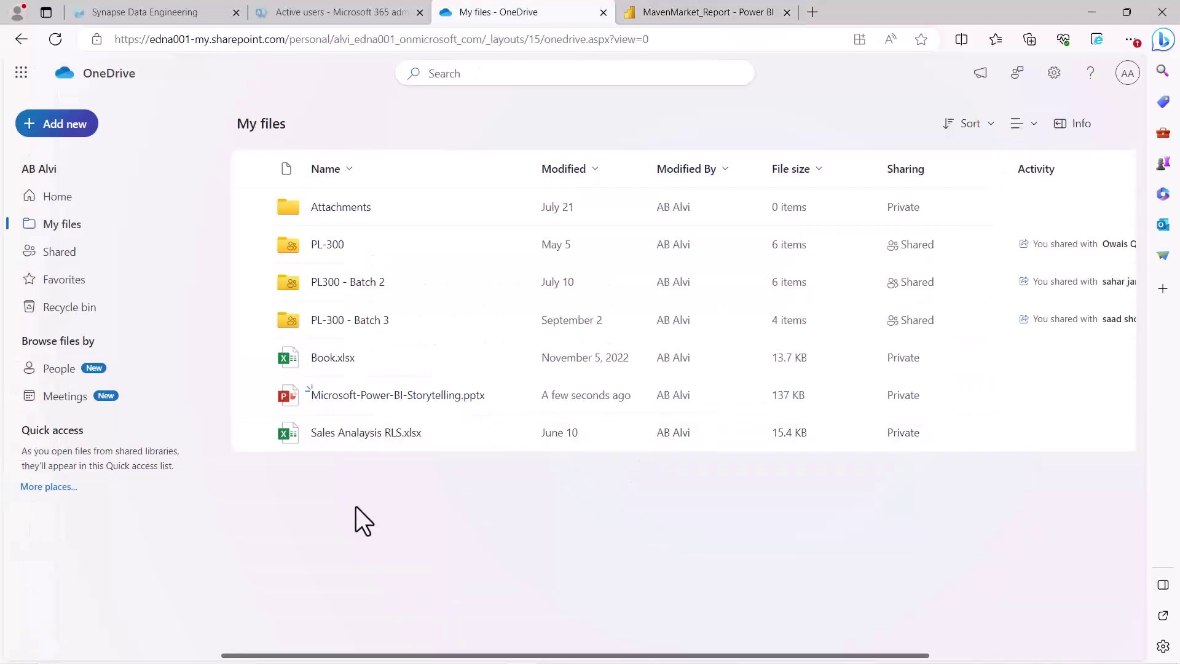
Open Microsoft-Power-BI-Storytelling.pptx and check the embedded Traffic Analysis KPI card in Focus mode and back.
{"action": "mouse_move", "coordinate": [393, 398]}
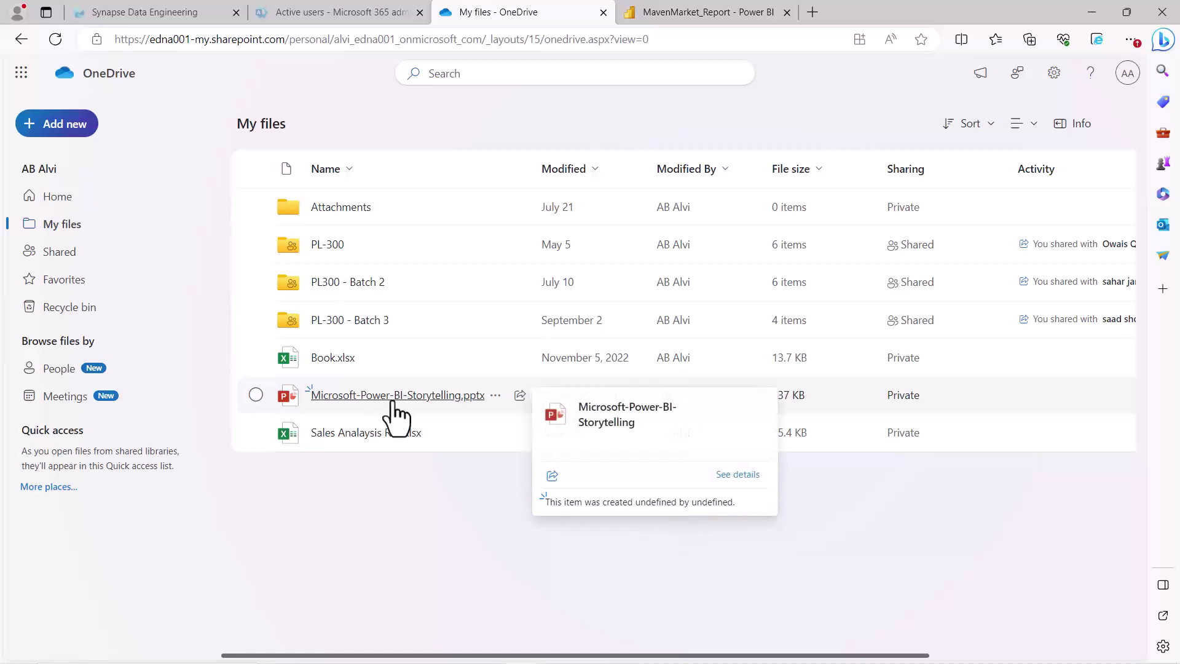
{"action": "left_click", "coordinate": [426, 396]}
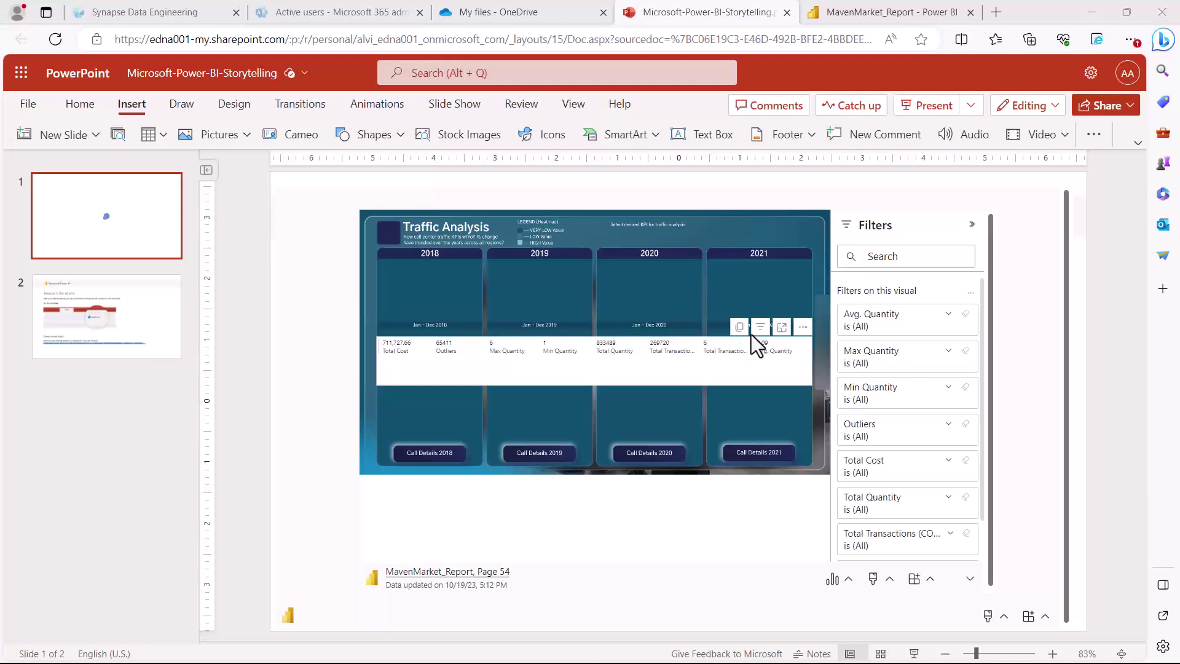
{"action": "left_click", "coordinate": [782, 328]}
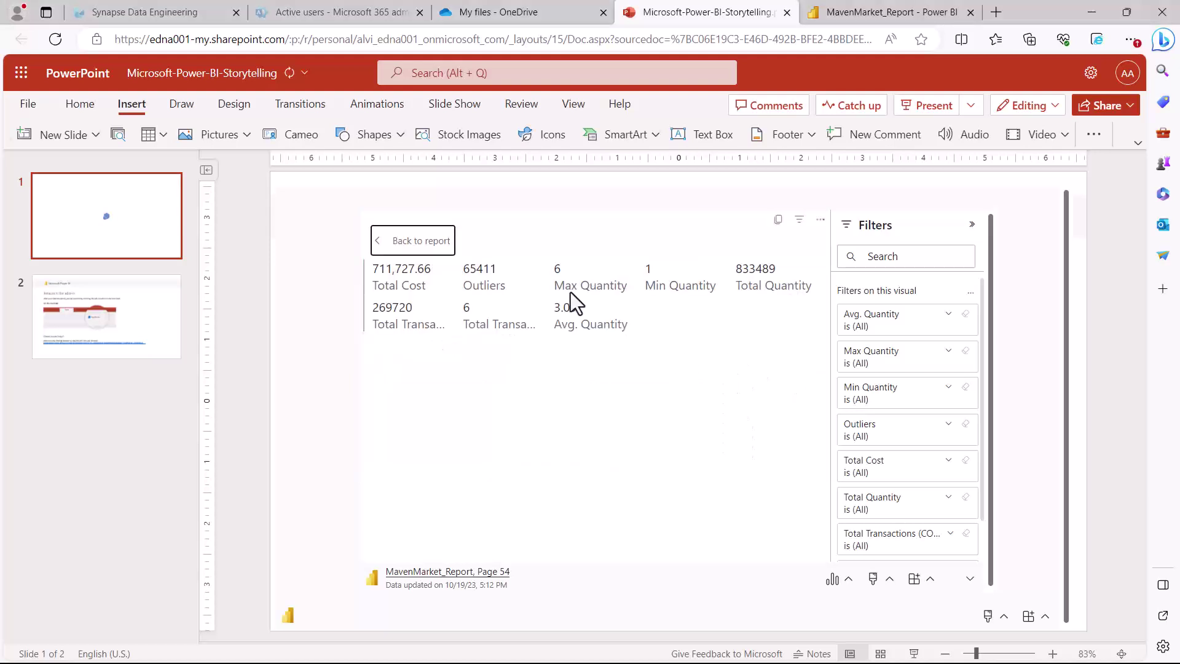
{"action": "left_click", "coordinate": [418, 241]}
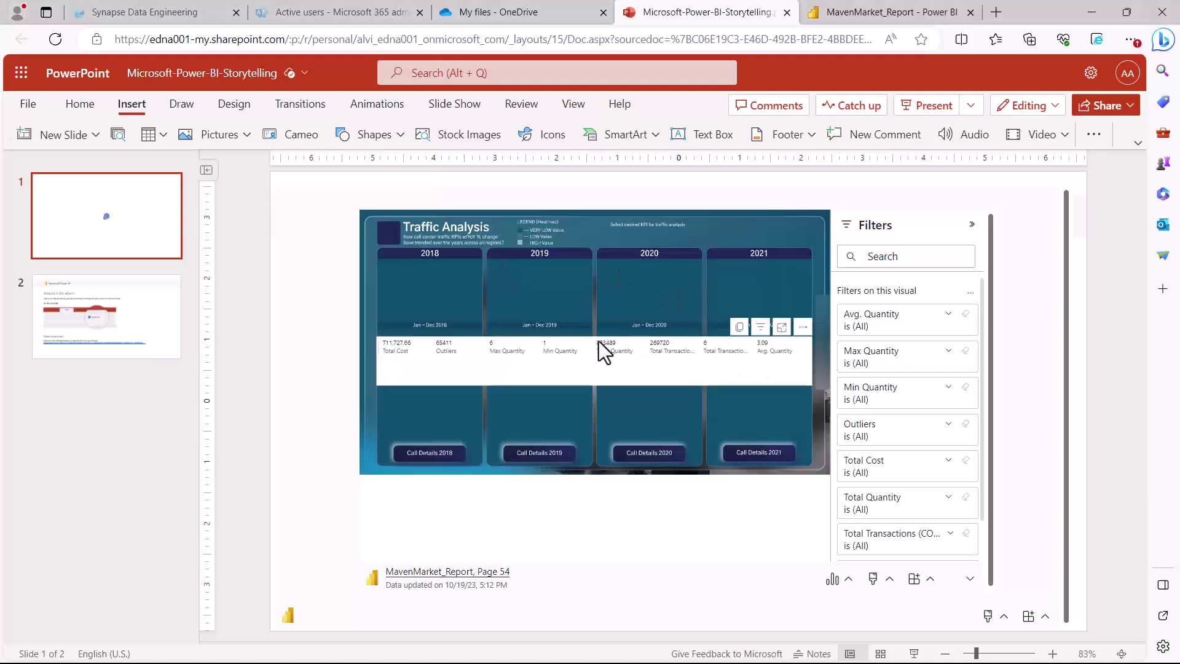